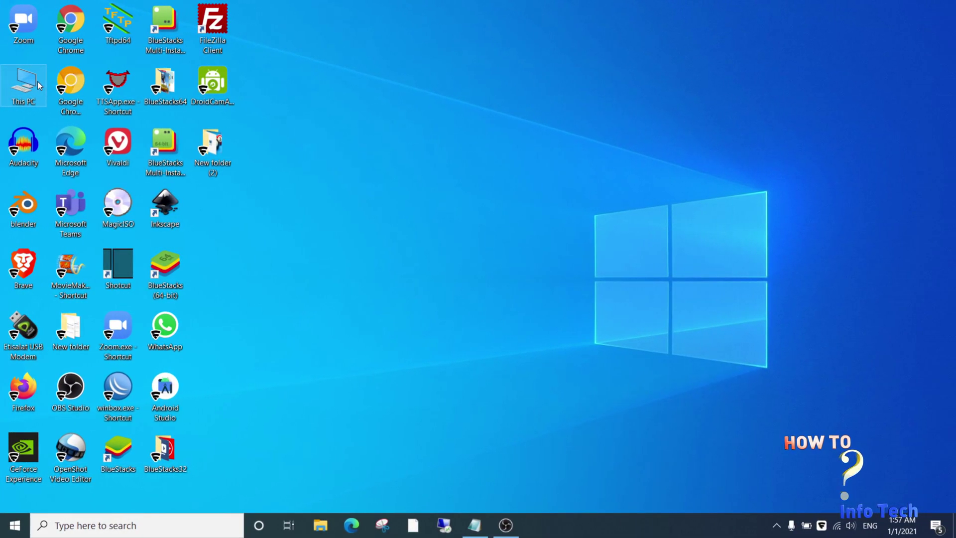
# - From This PC, open Sources (D:) and add an empty folder named 'Music'
pyautogui.doubleClick(40, 86)
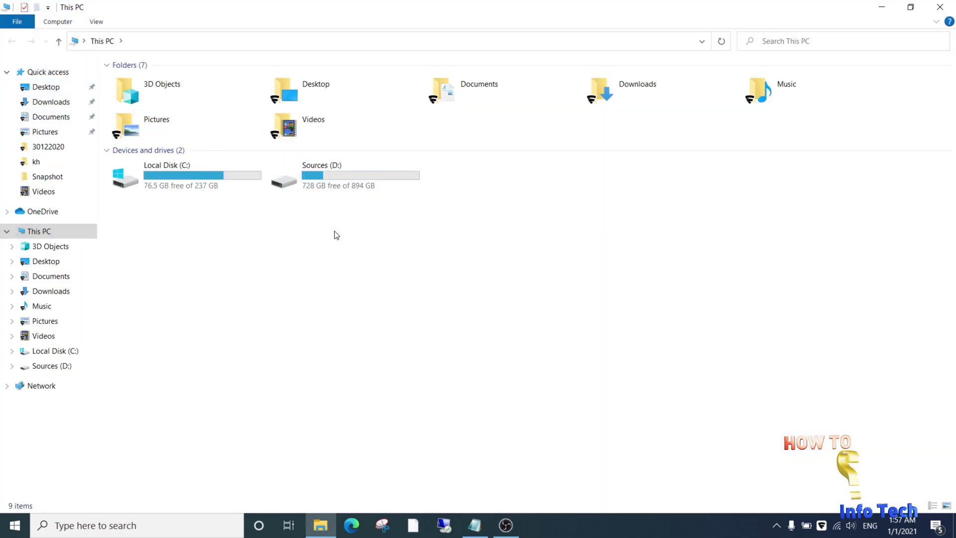
pyautogui.doubleClick(313, 186)
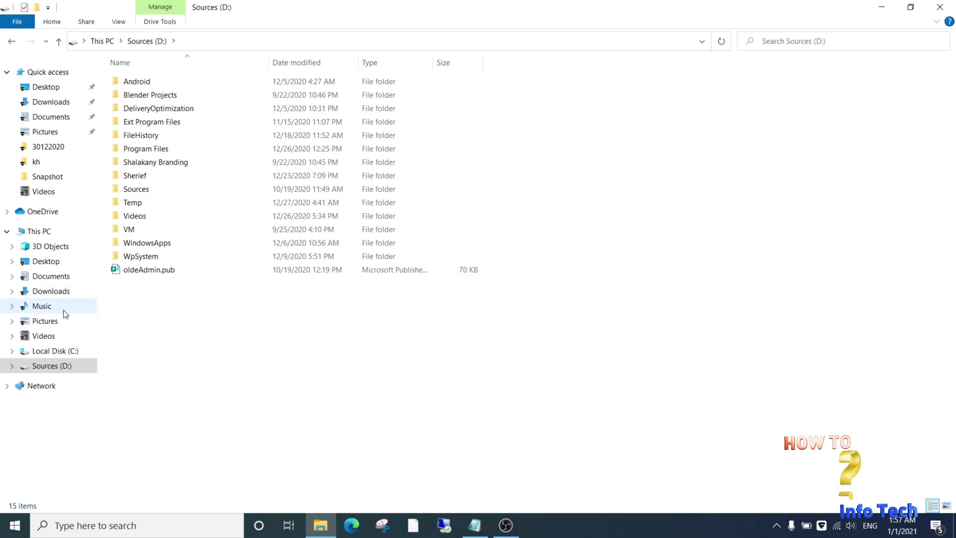
pyautogui.rightClick(140, 330)
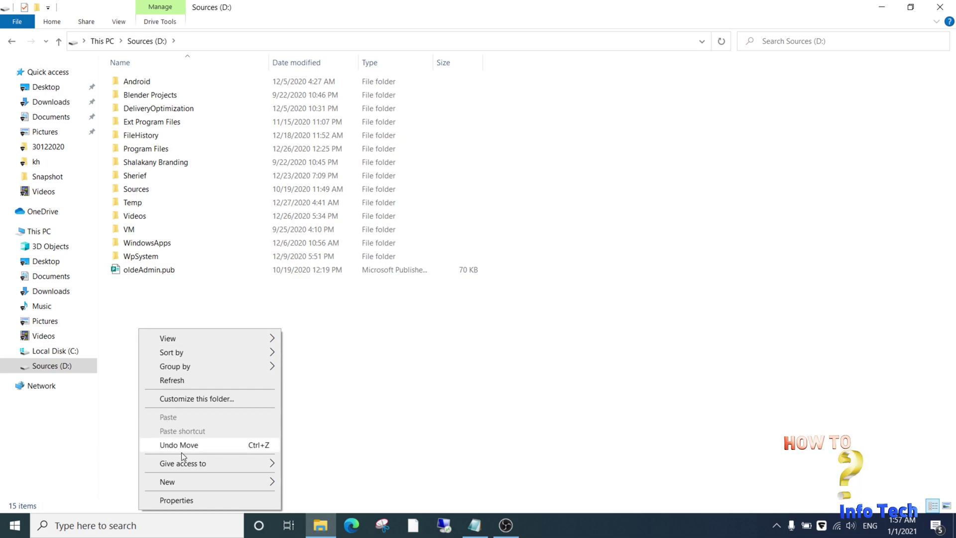
pyautogui.moveTo(197, 483)
pyautogui.click(351, 325)
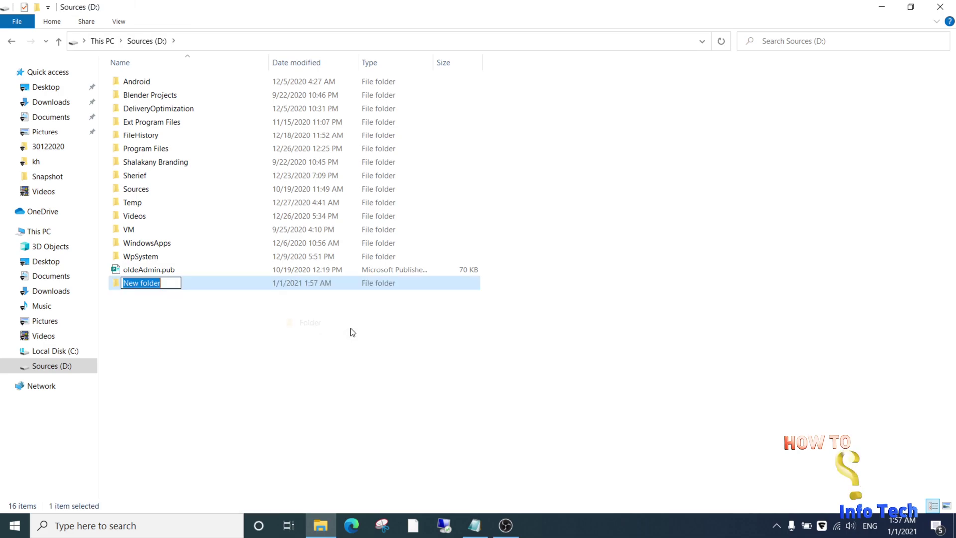
pyautogui.write('Musi')
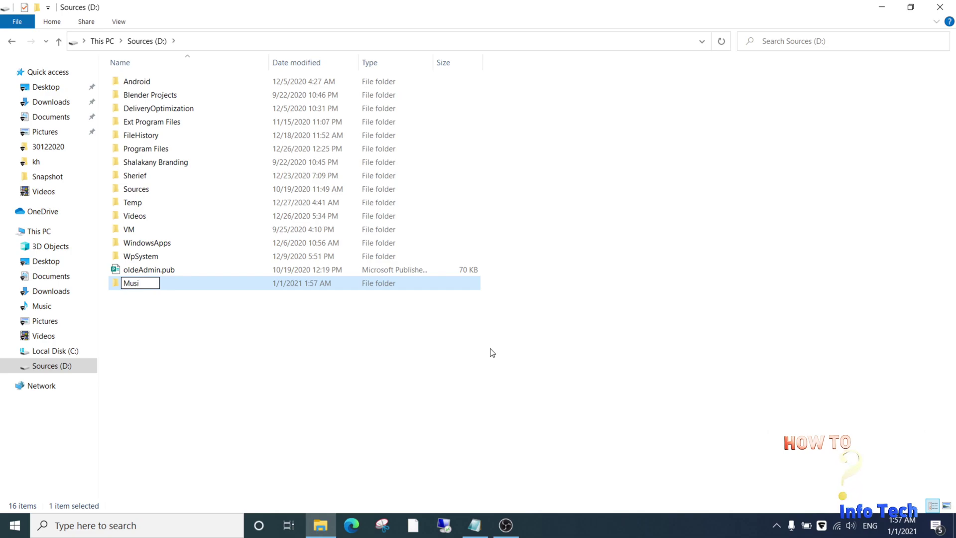
pyautogui.write('c')
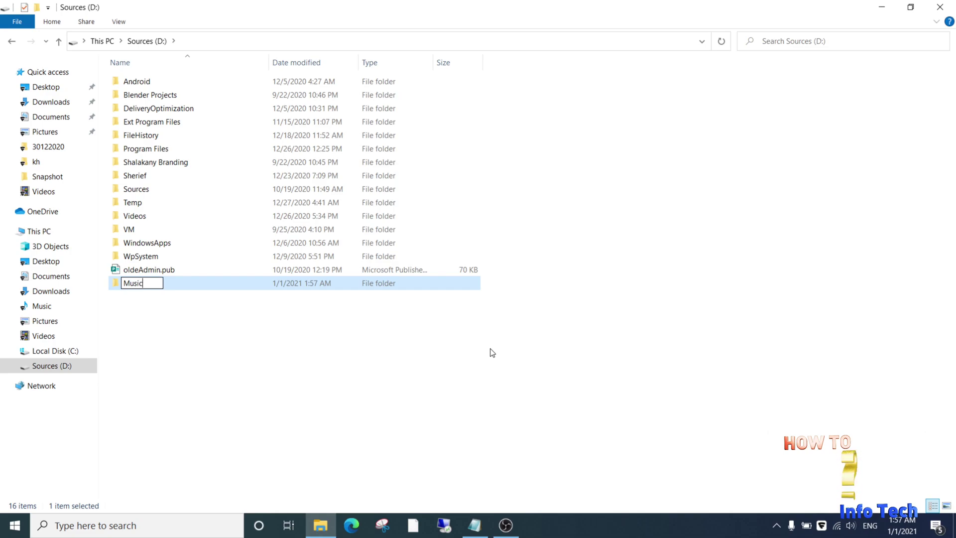
pyautogui.click(160, 347)
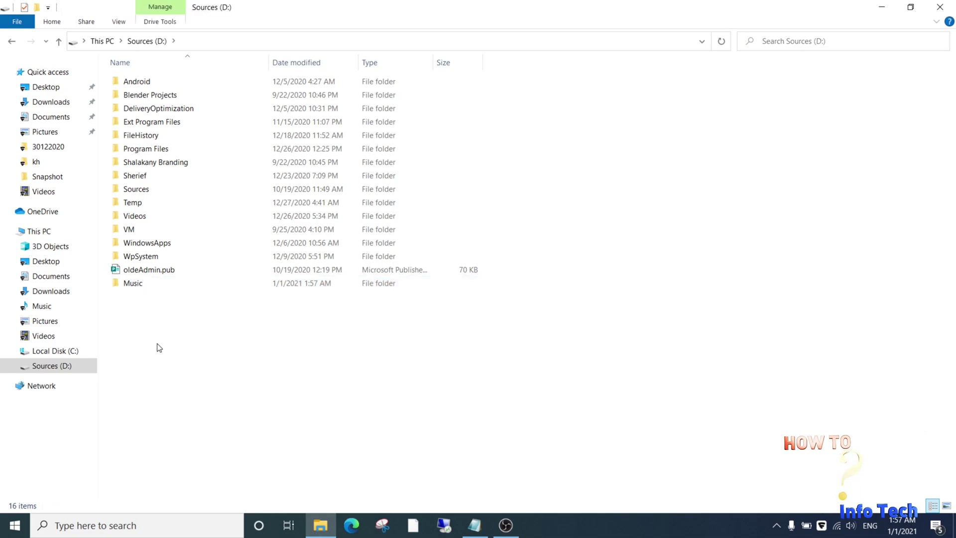
# - Show the Music library's Properties at the Location tab with its current C: path
pyautogui.click(41, 307)
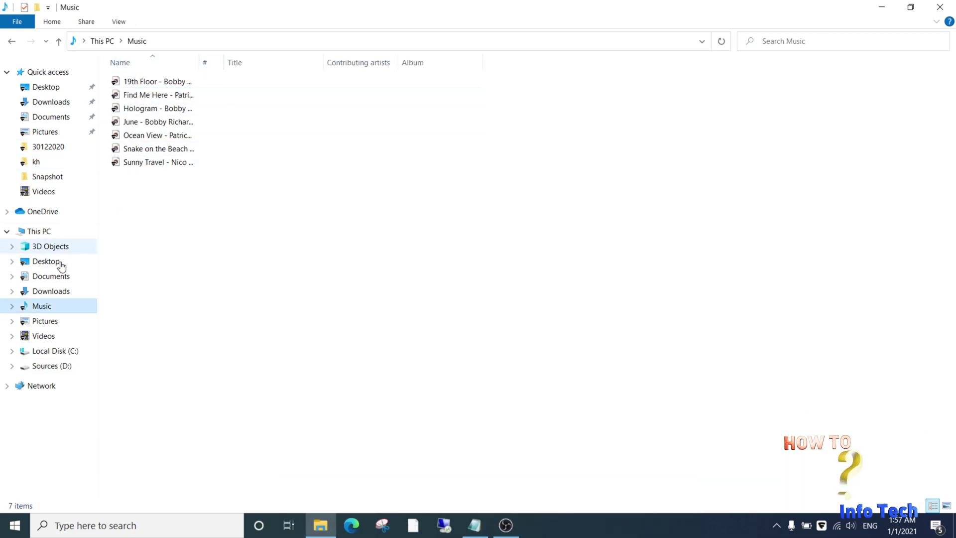
pyautogui.rightClick(42, 308)
pyautogui.click(76, 297)
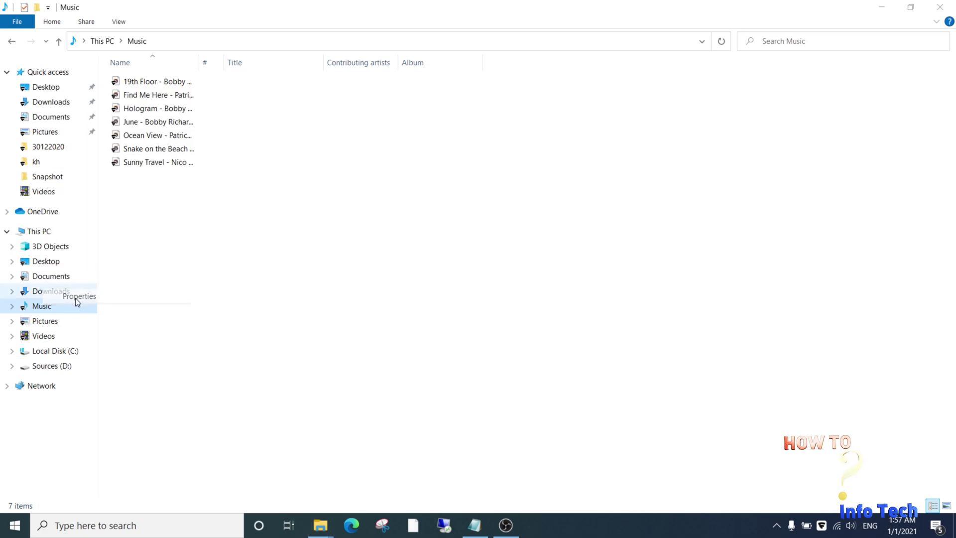
pyautogui.click(281, 244)
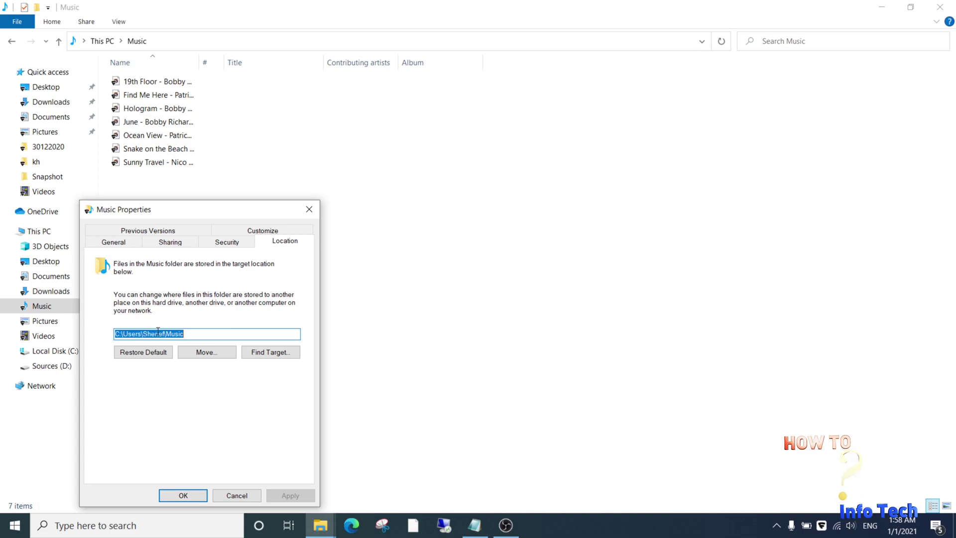
# - Choose the Music folder on Sources (D:) as the library's new target, D:\Music
pyautogui.click(203, 354)
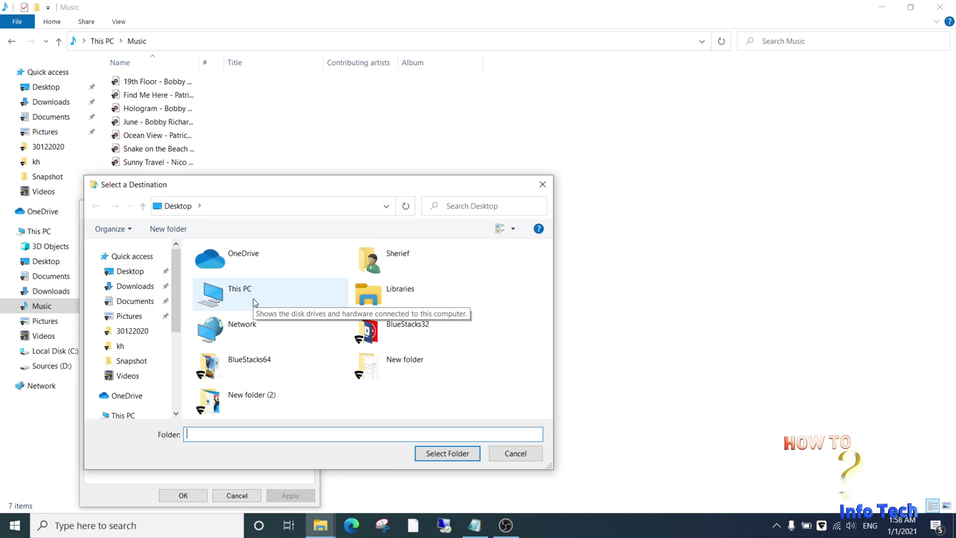
pyautogui.scroll(-1, 177, 339)
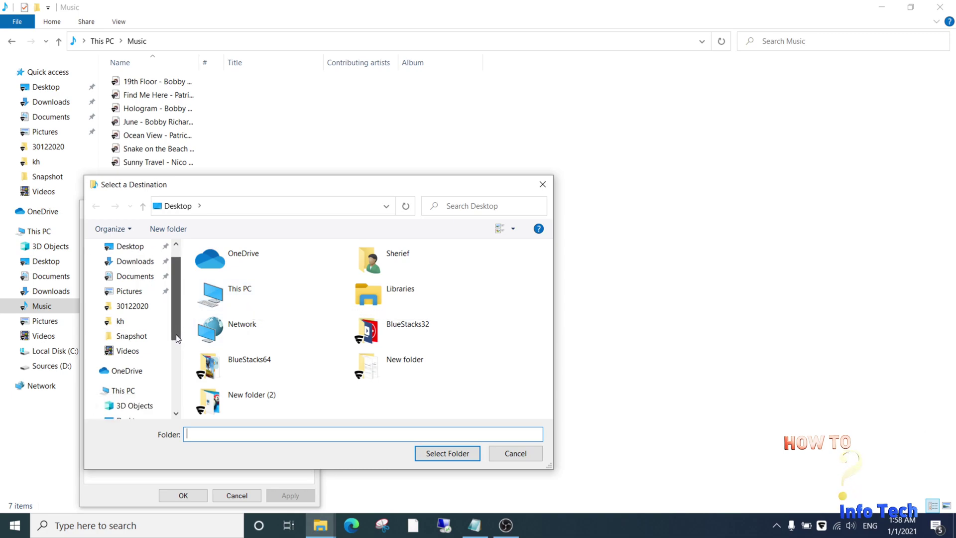
pyautogui.click(132, 390)
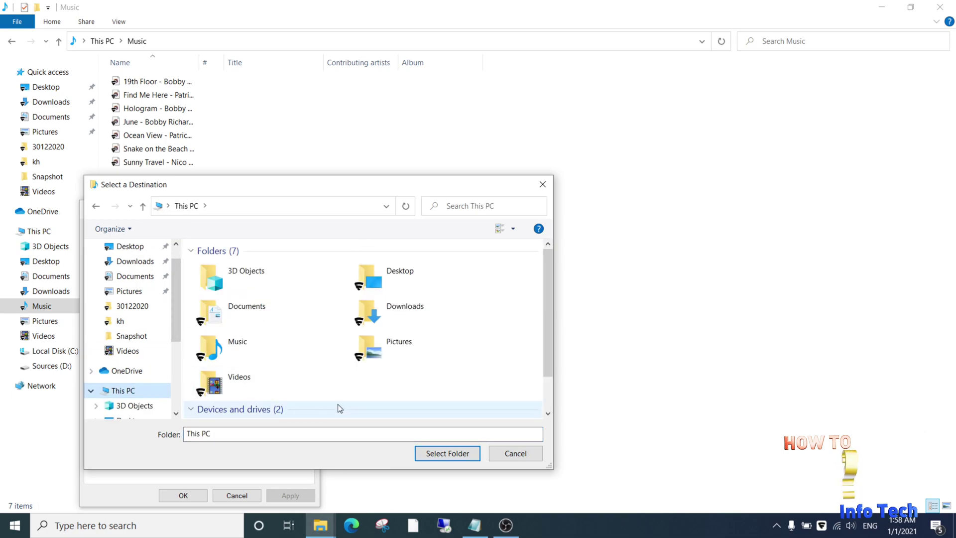
pyautogui.scroll(-1, 178, 356)
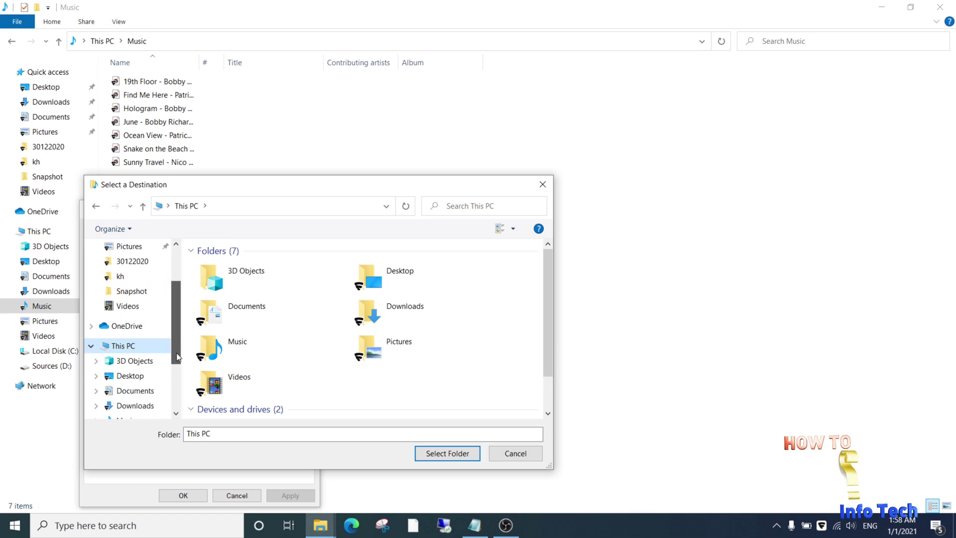
pyautogui.scroll(-3, 177, 357)
pyautogui.click(149, 386)
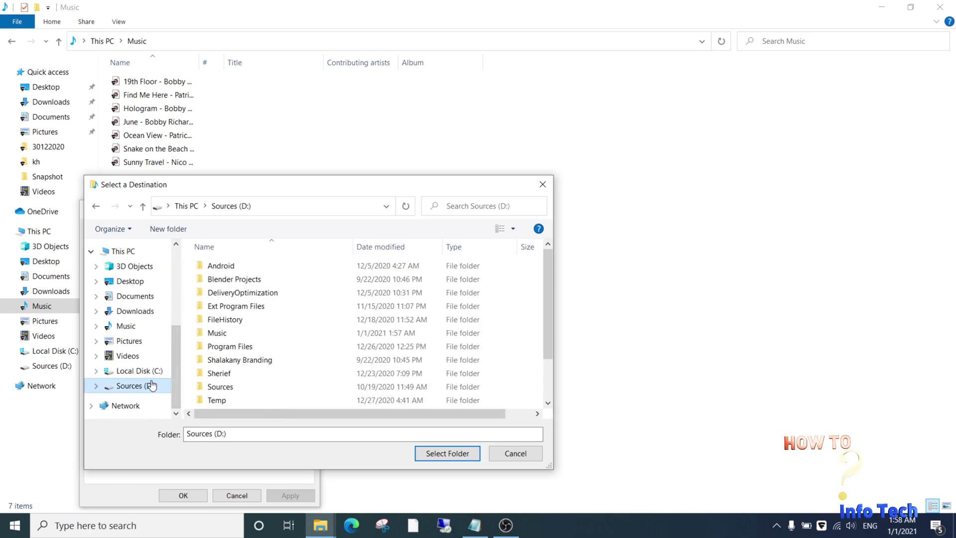
pyautogui.click(217, 334)
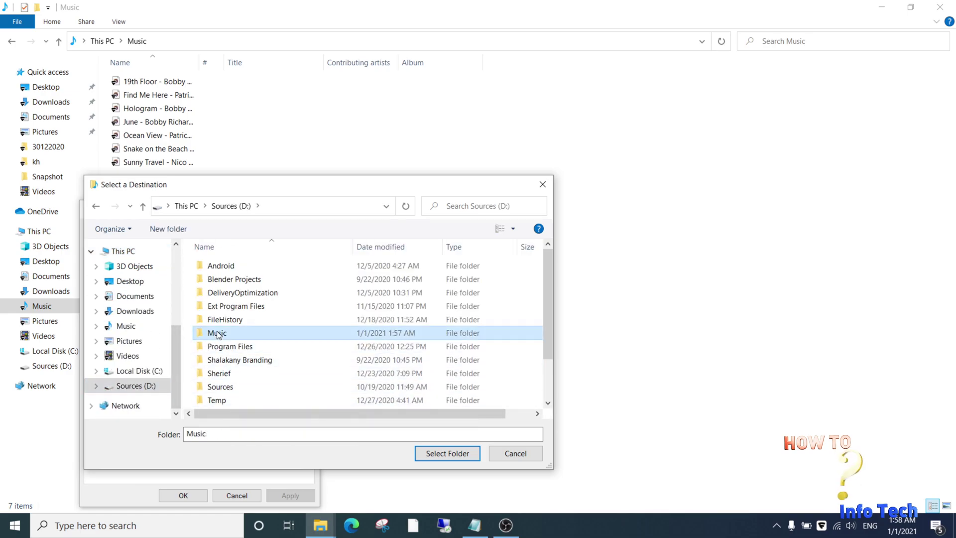
pyautogui.click(448, 454)
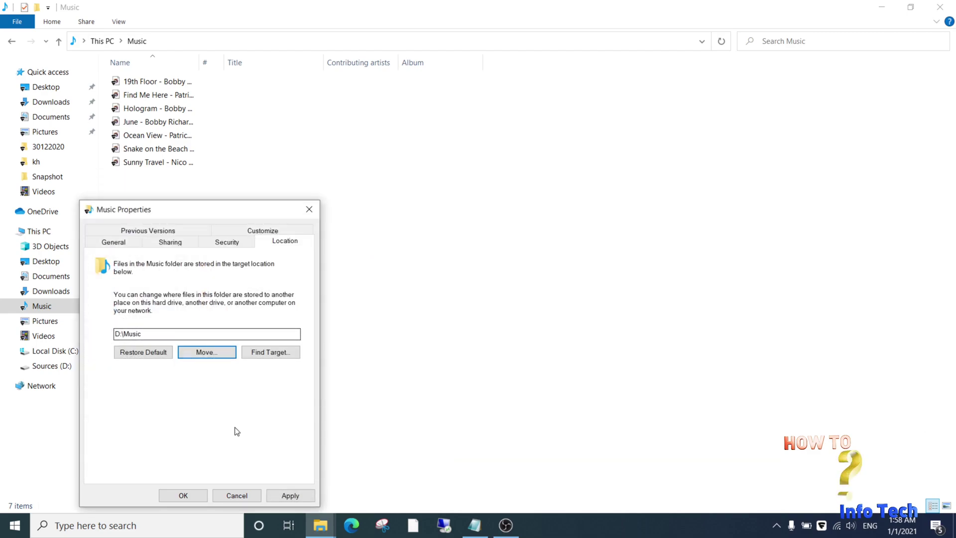
# - Apply the D:\Music location, agree to move the existing files, and close Properties
pyautogui.click(297, 495)
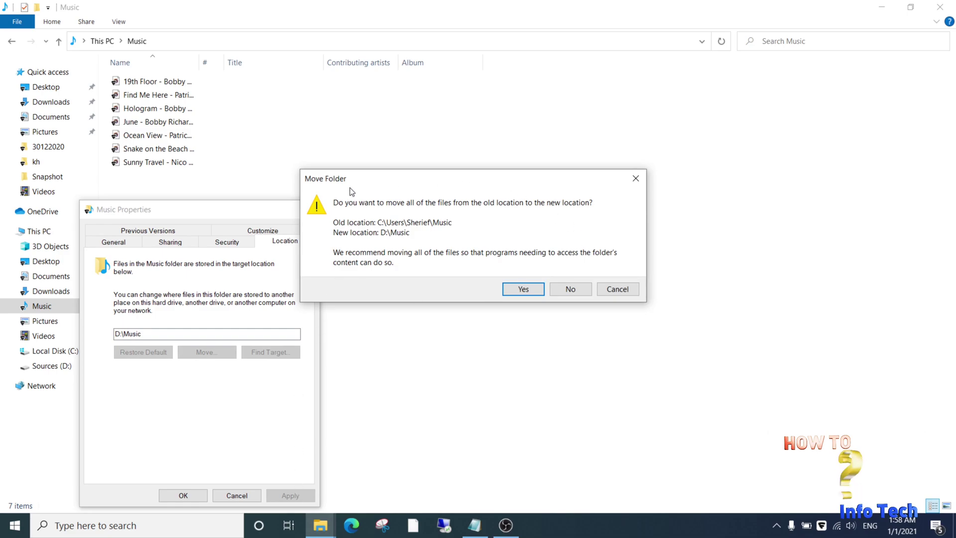
pyautogui.click(523, 291)
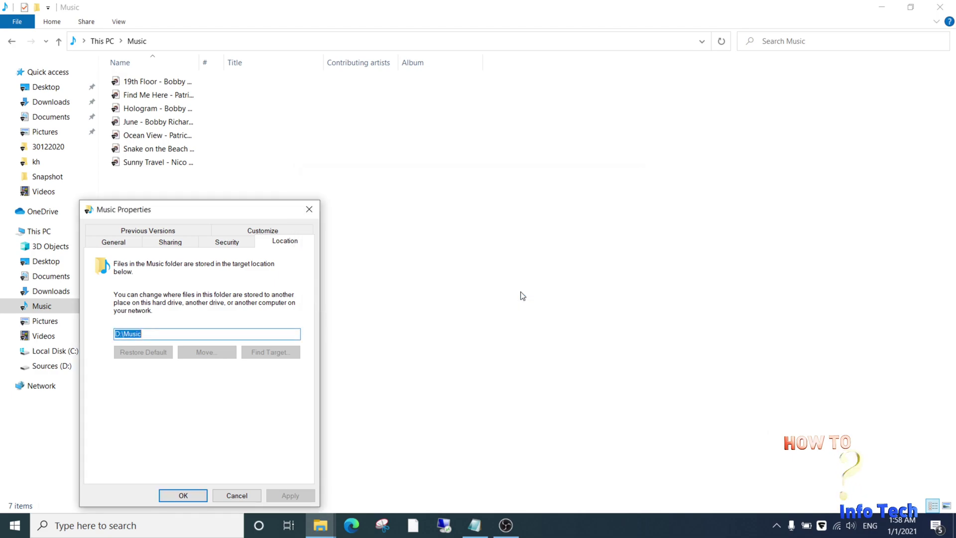
pyautogui.click(183, 496)
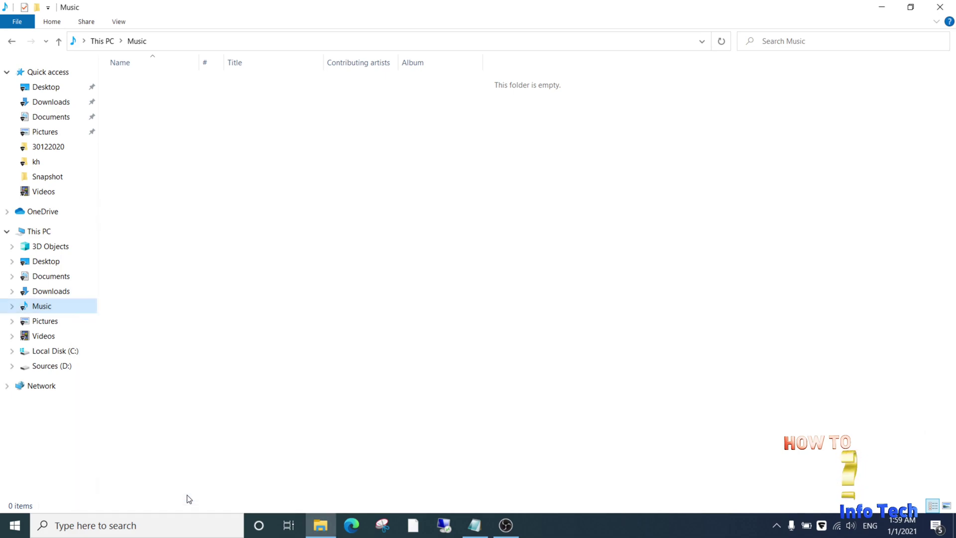
# - Refresh the empty Music folder twice so its 7 tracks appear
pyautogui.rightClick(313, 230)
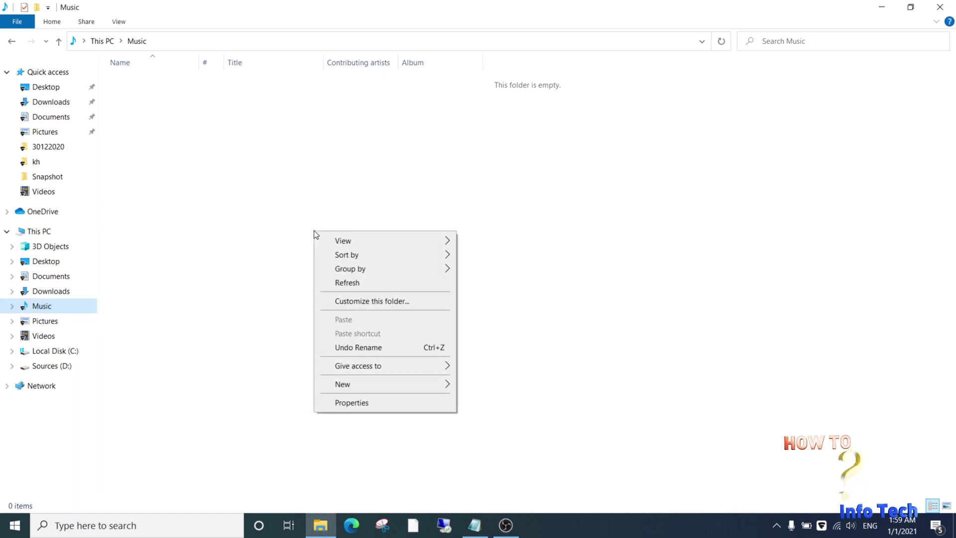
pyautogui.click(347, 283)
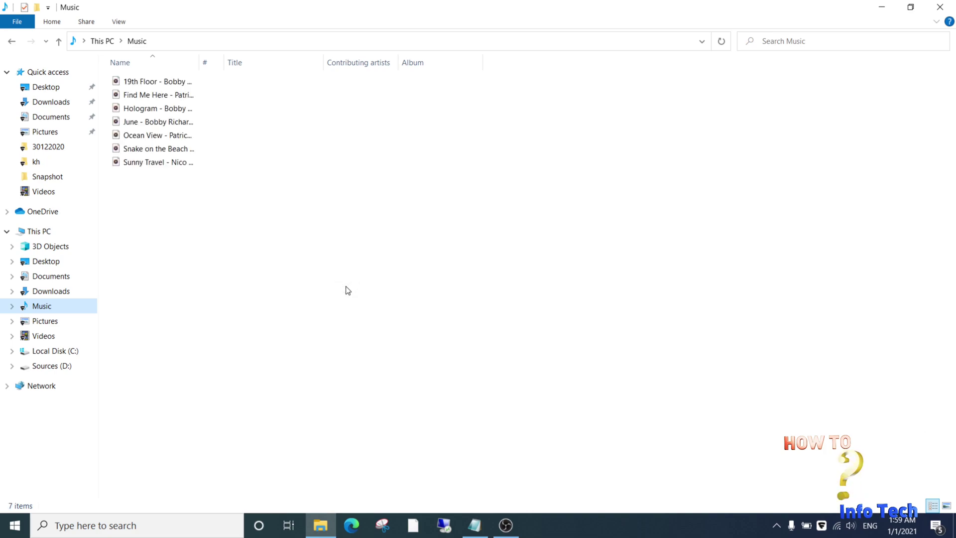
pyautogui.rightClick(346, 286)
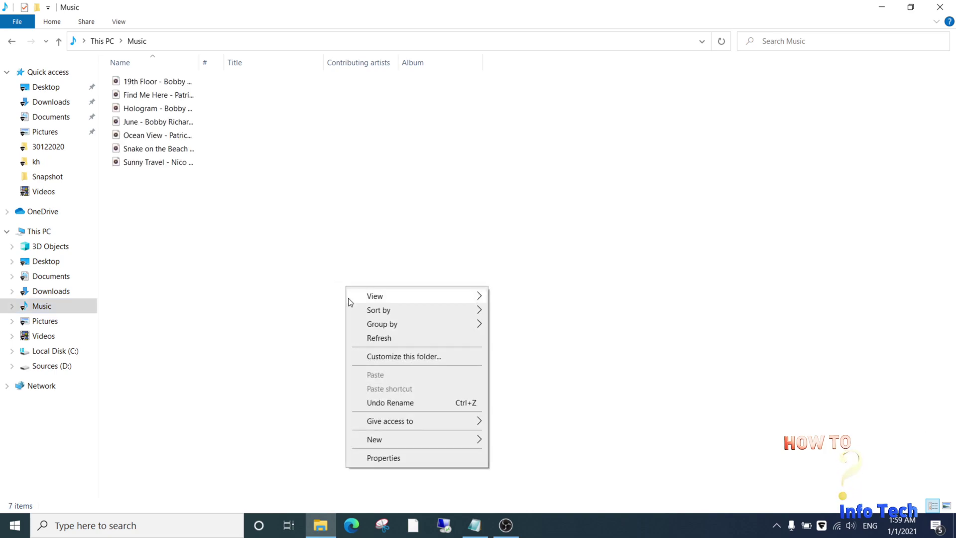
pyautogui.click(366, 334)
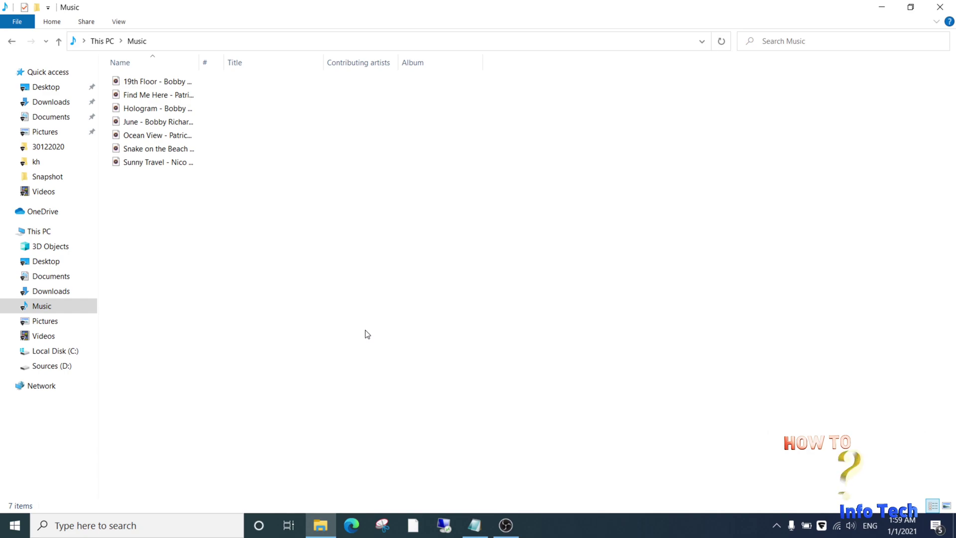
# - Check that the Music library's Location tab reads D:\Music, then close Properties
pyautogui.rightClick(45, 306)
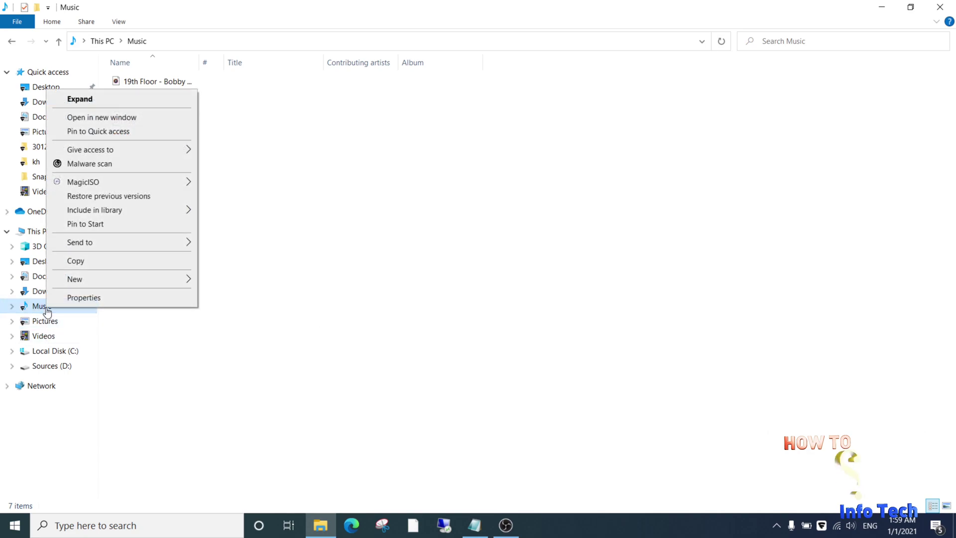
pyautogui.click(75, 299)
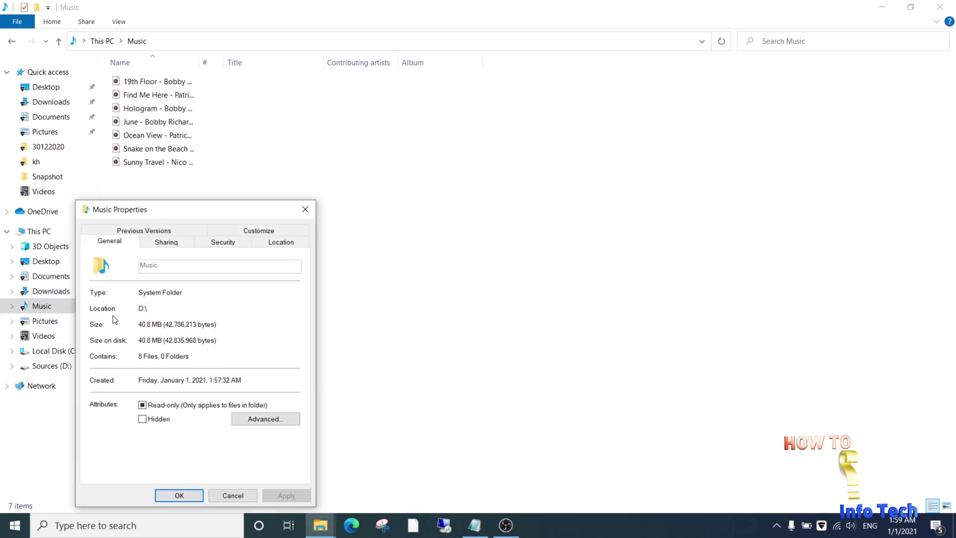
pyautogui.click(273, 245)
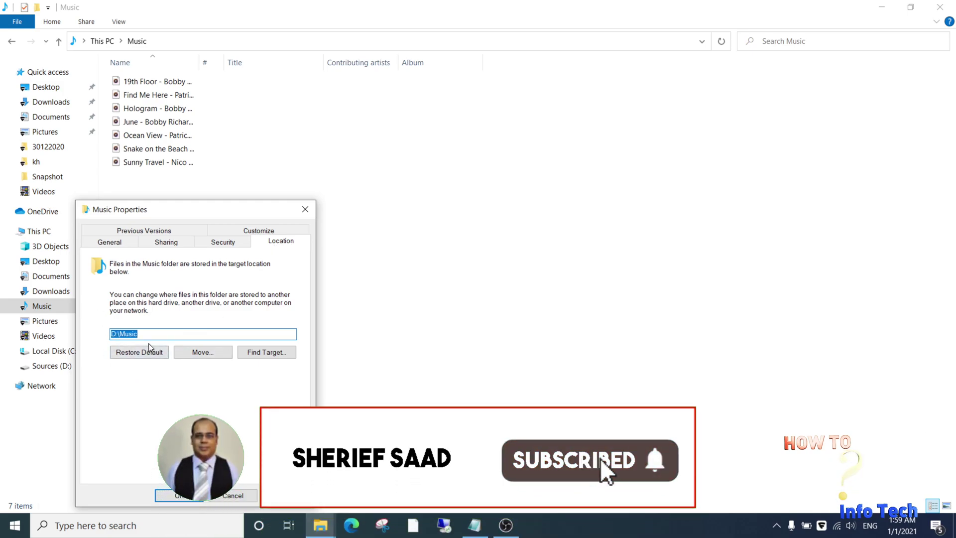
pyautogui.click(235, 496)
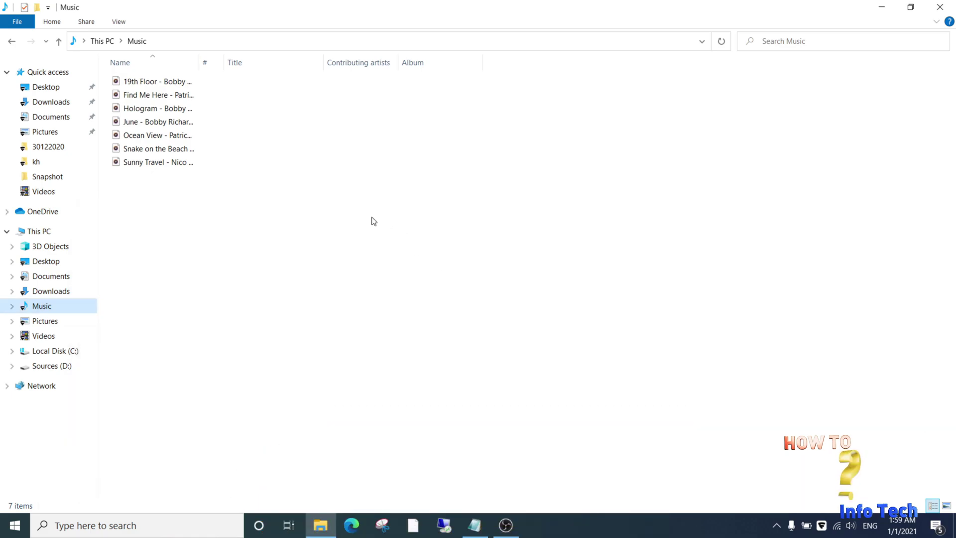
# - Go to Sources (D:) and select the relocated Music folder among its 16 items
pyautogui.click(52, 366)
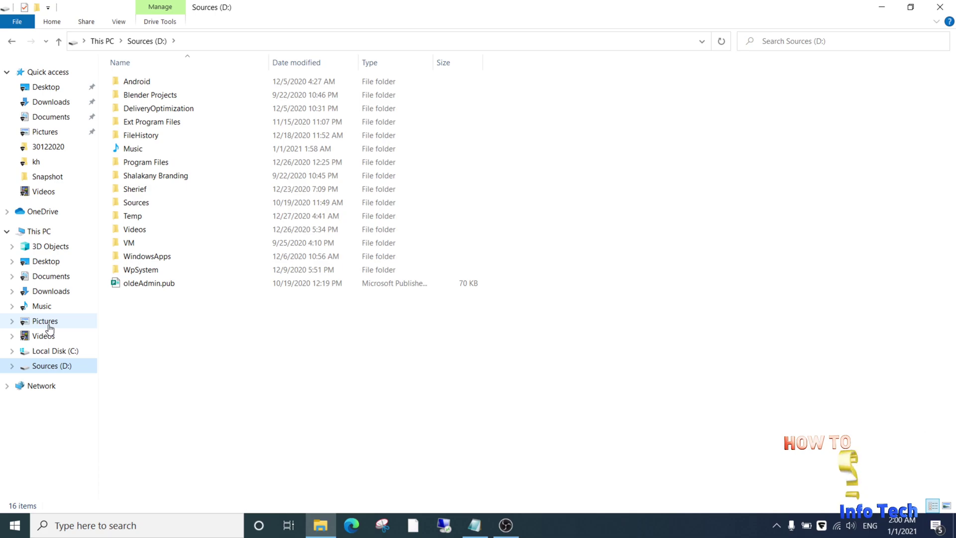
pyautogui.click(135, 149)
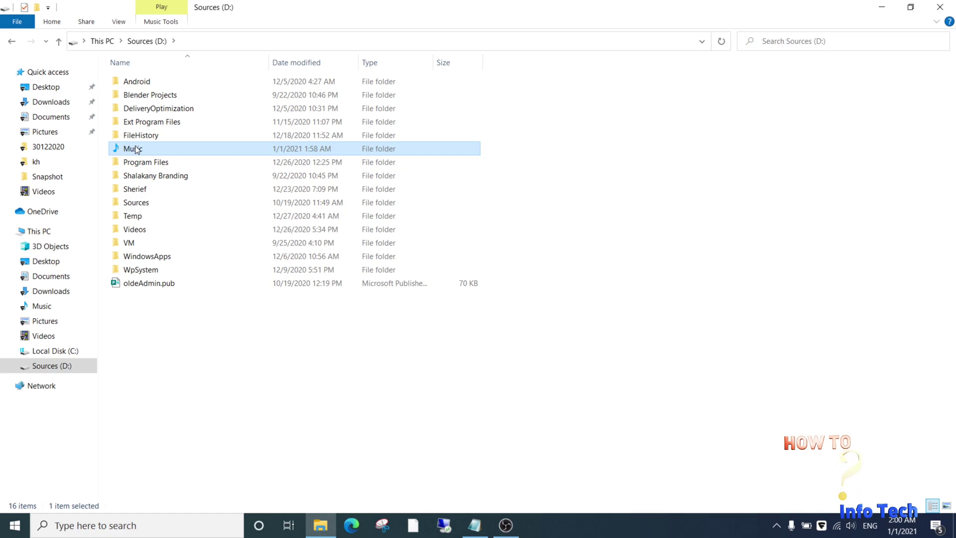
# - Restore the Music folder's default C:\Users location, confirming folder creation and the file move
pyautogui.rightClick(137, 149)
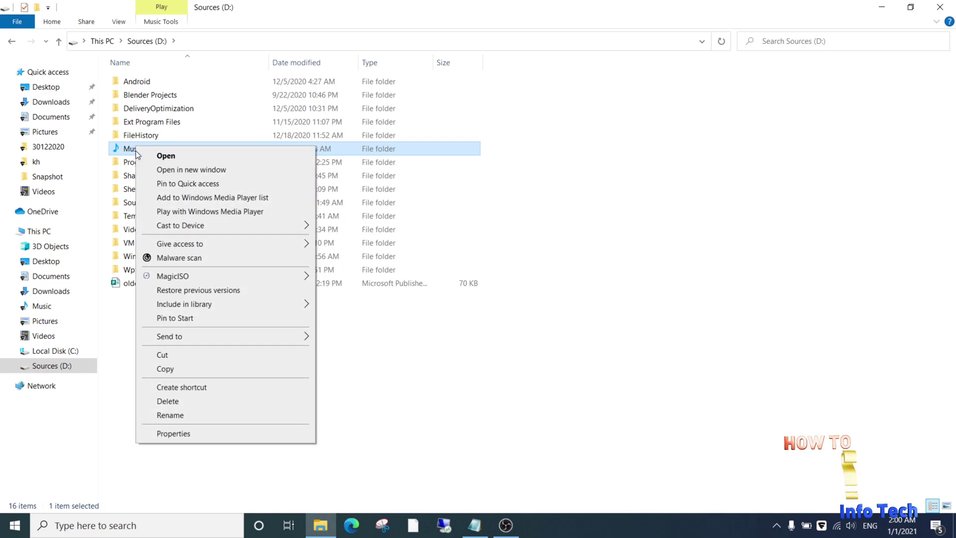
pyautogui.click(185, 433)
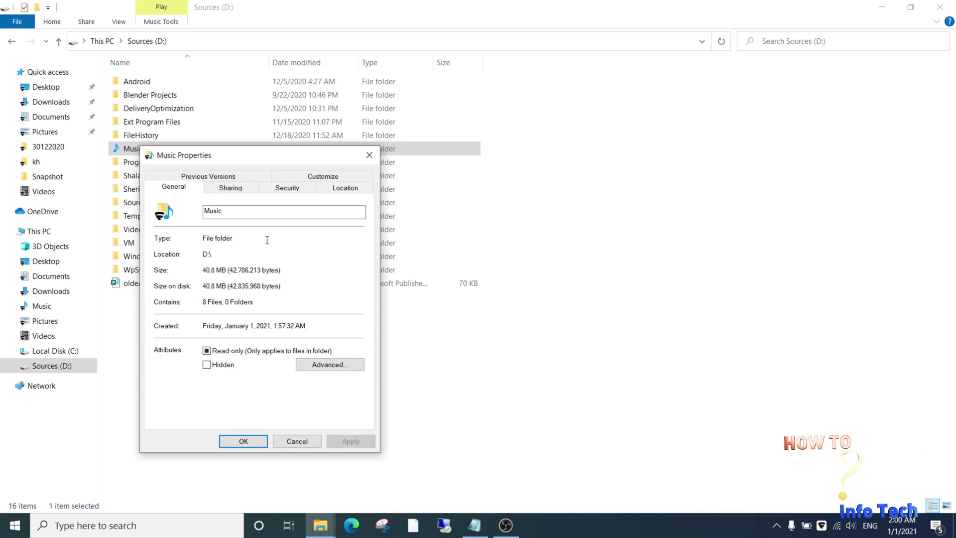
pyautogui.click(341, 189)
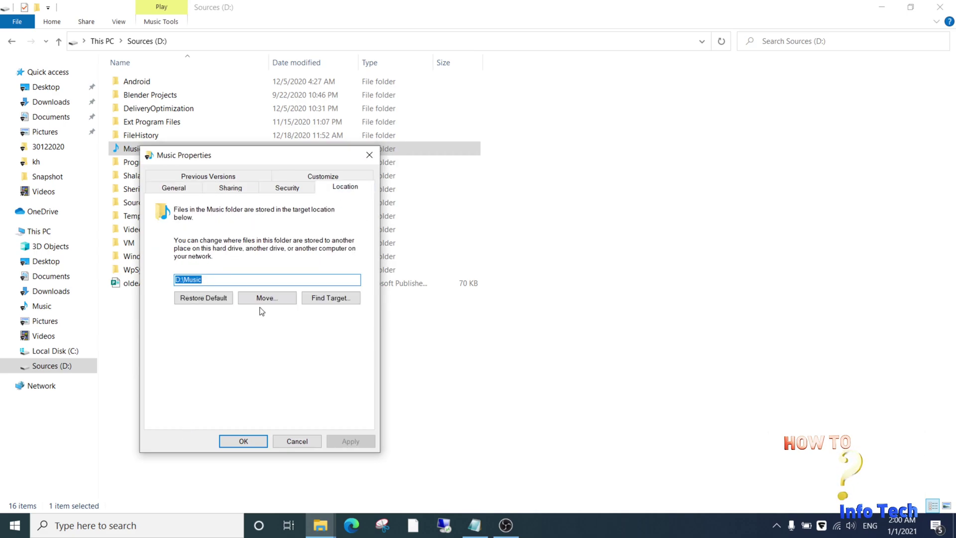
pyautogui.click(194, 302)
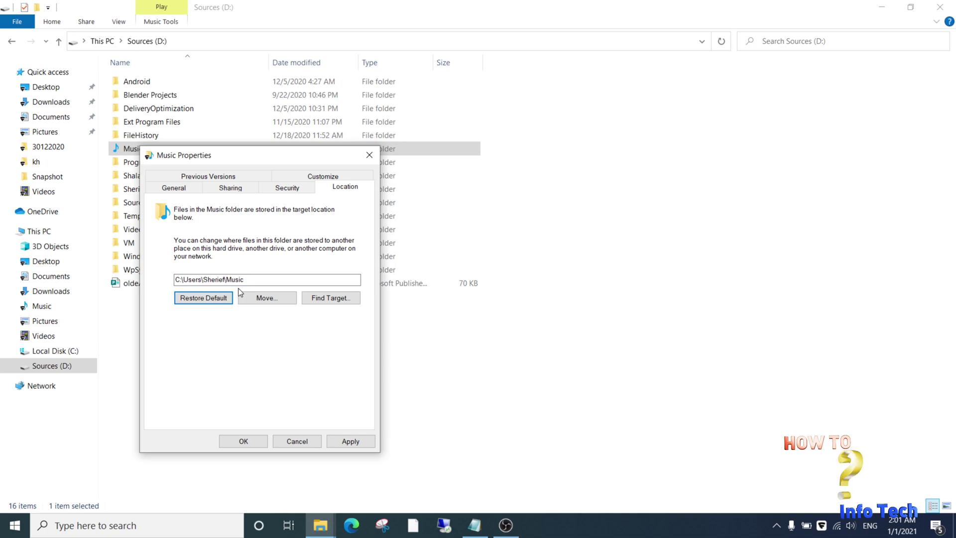
pyautogui.click(350, 442)
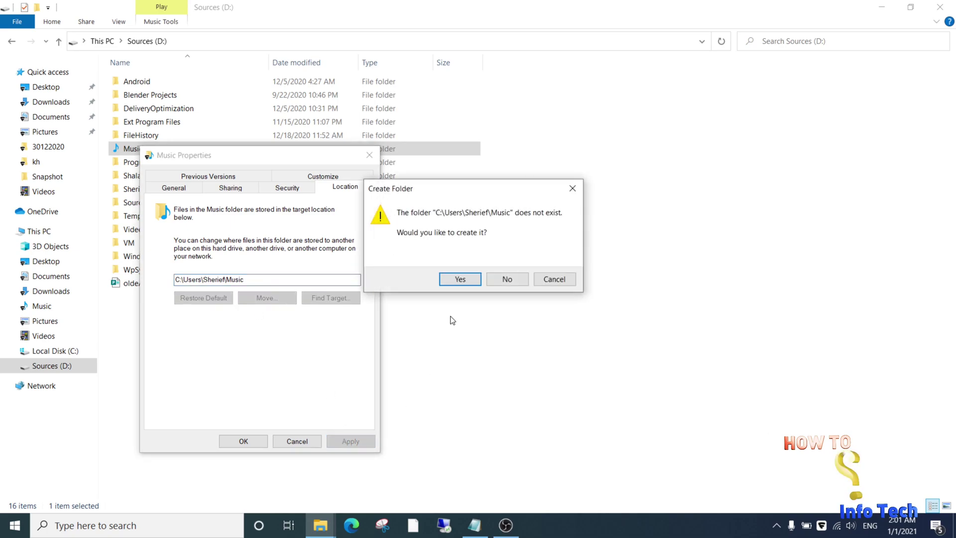
pyautogui.click(455, 280)
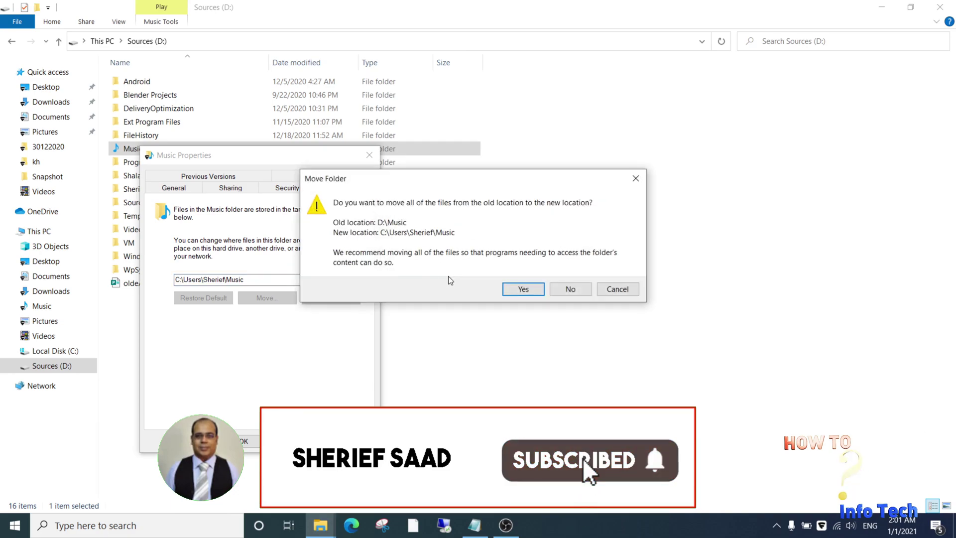
pyautogui.click(523, 290)
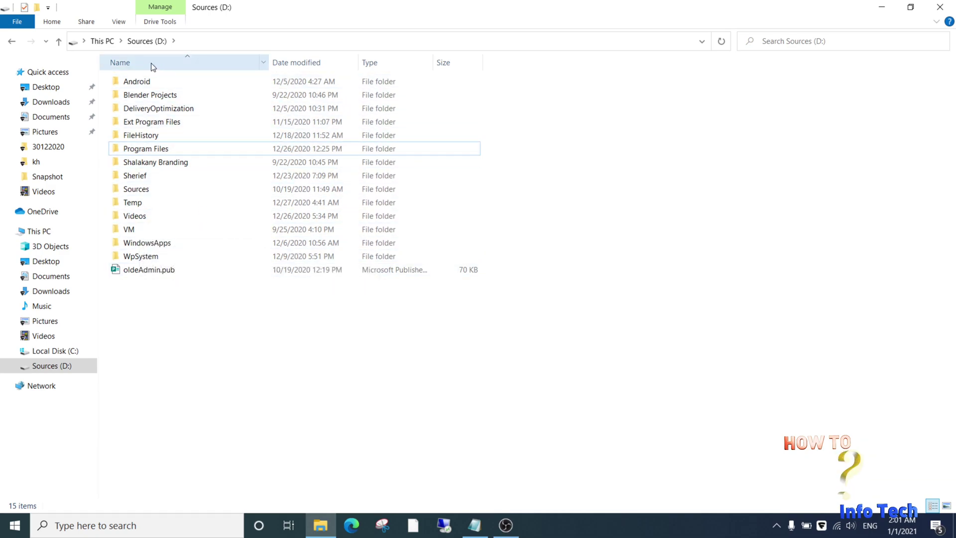
# - Open the Music library's Location tab to confirm its path is back under the C: user profile
pyautogui.click(34, 312)
pyautogui.rightClick(34, 311)
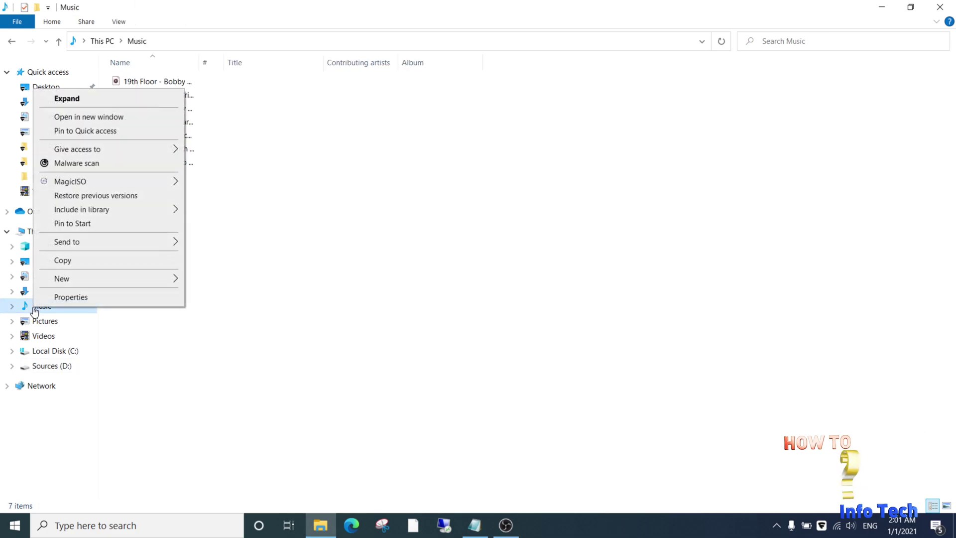
pyautogui.click(44, 300)
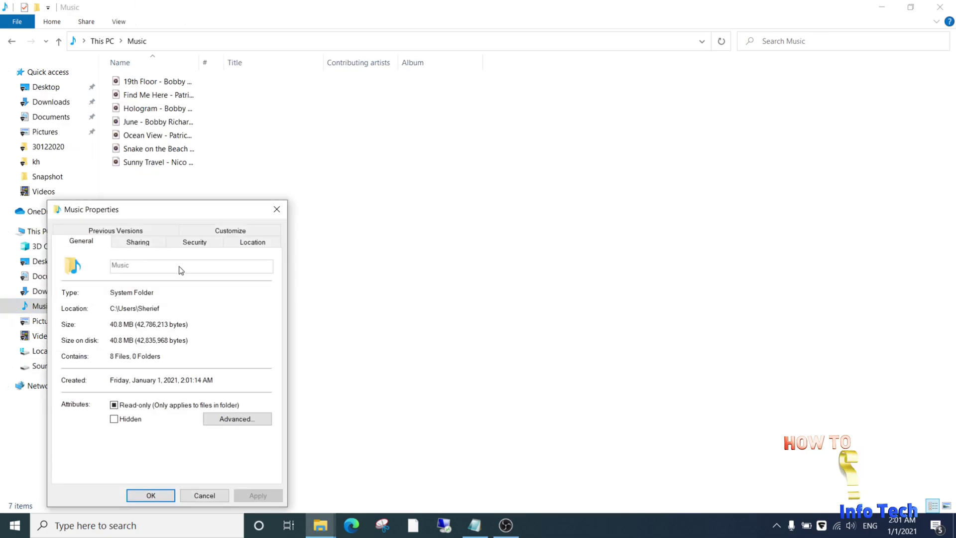
pyautogui.click(246, 243)
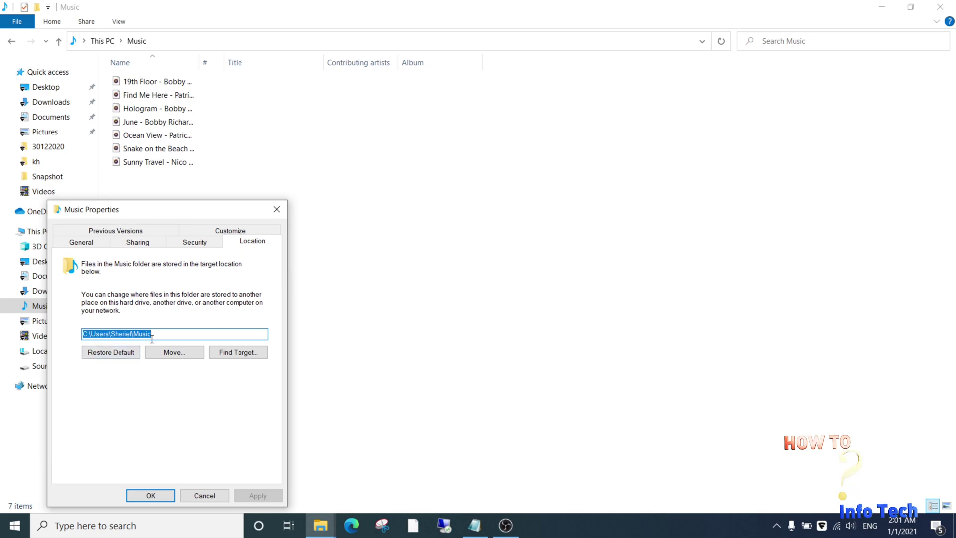